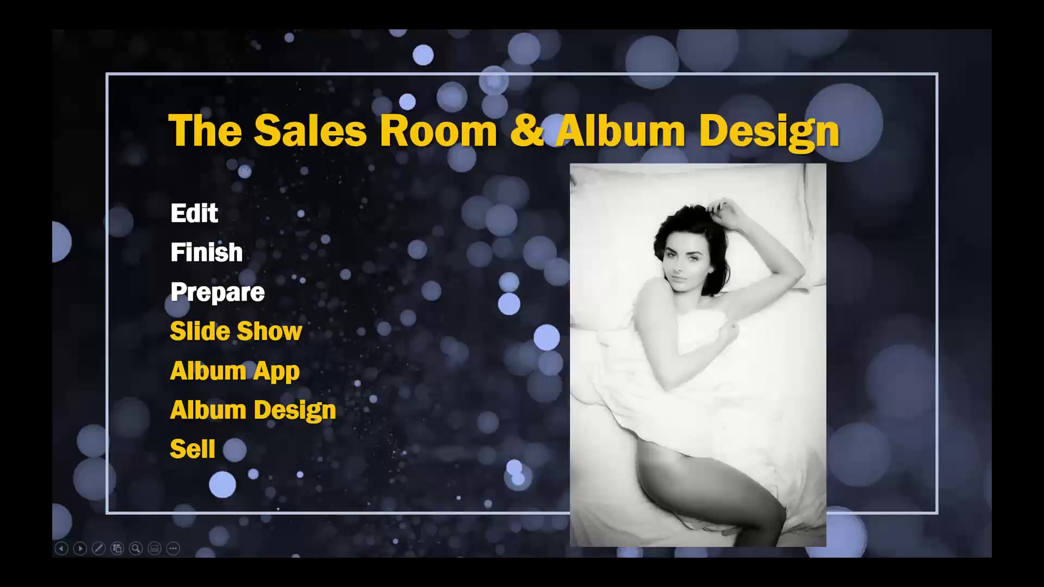
# Step: Leave the slideshow and open the Kelsie basic boudoir session RAW folder in Bridge
pyautogui.hotkey('alt', 'Tab')
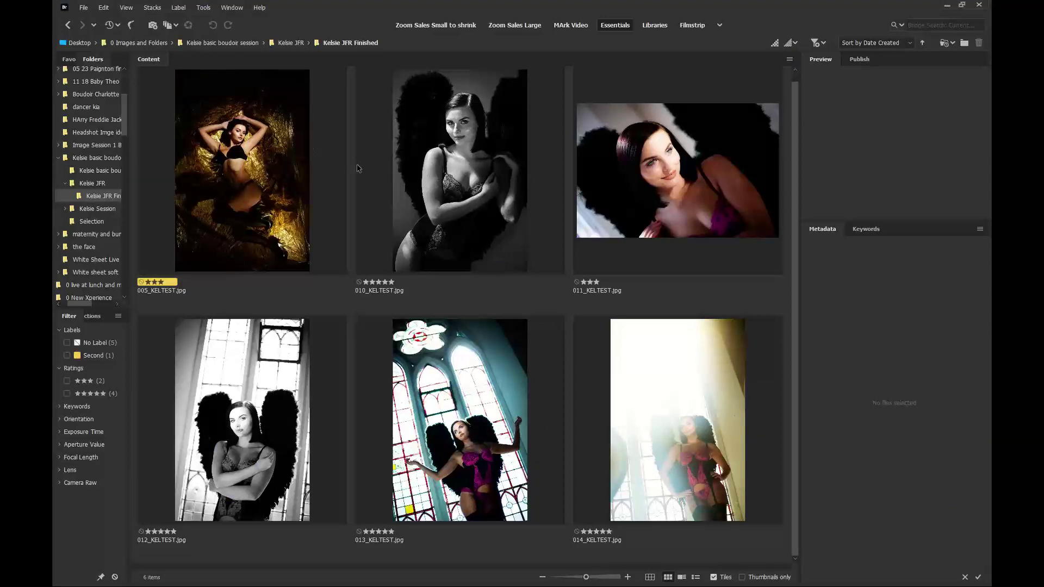
pyautogui.click(239, 43)
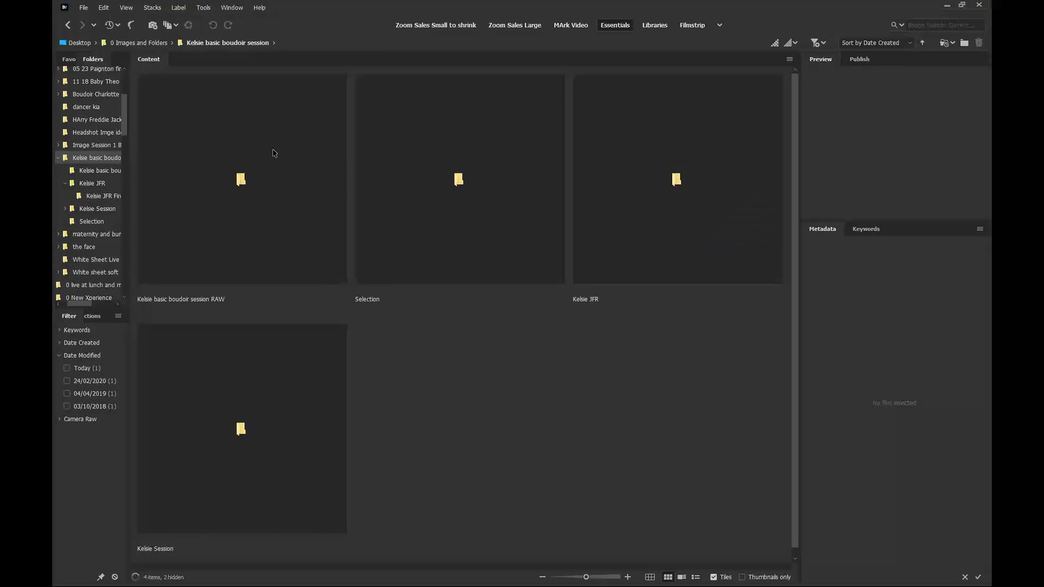
pyautogui.click(244, 175)
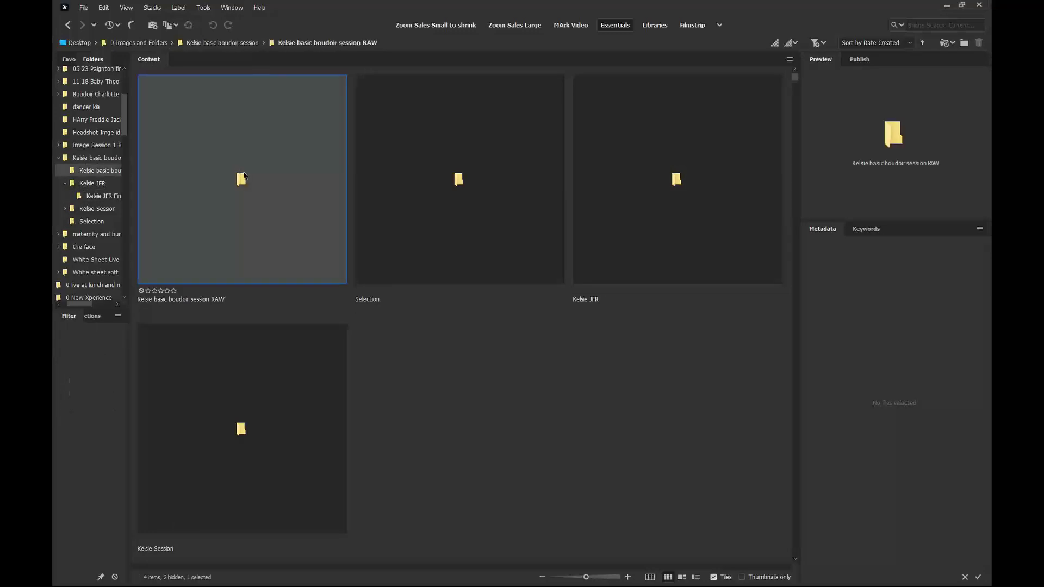
pyautogui.doubleClick(244, 175)
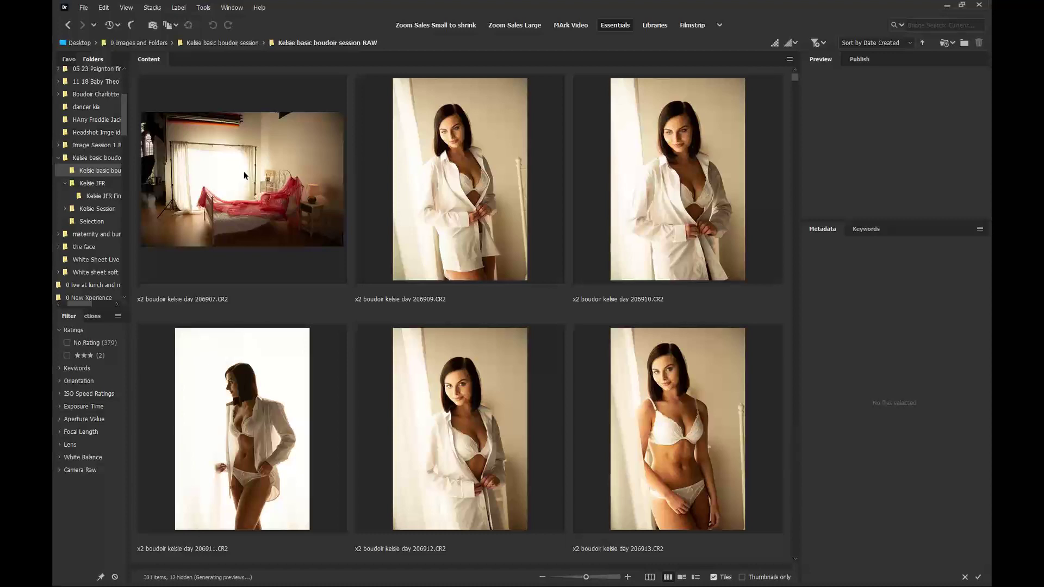
# Step: Browse the RAW folder's 381 CR2 thumbnails, then return to the Kelsie basic boudoir session folder
pyautogui.scroll(-10, 540, 330)
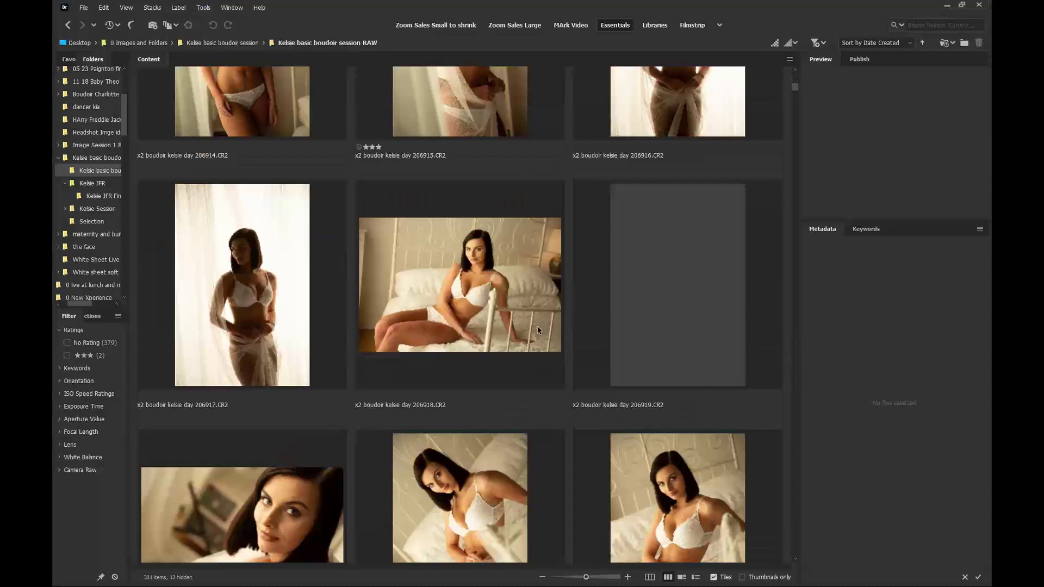
pyautogui.scroll(-3, 538, 329)
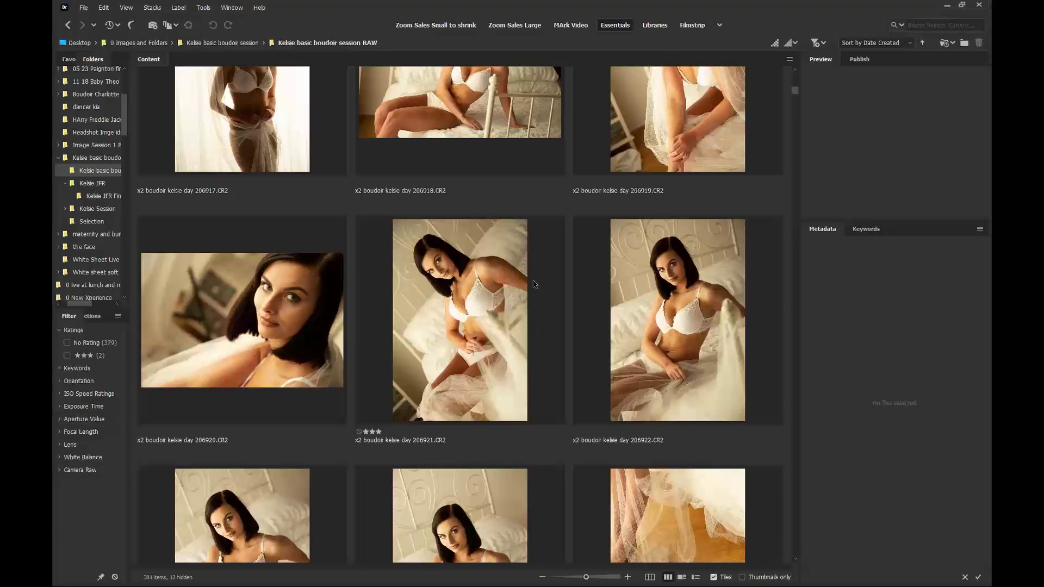
pyautogui.scroll(-5, 535, 286)
pyautogui.scroll(-3, 535, 284)
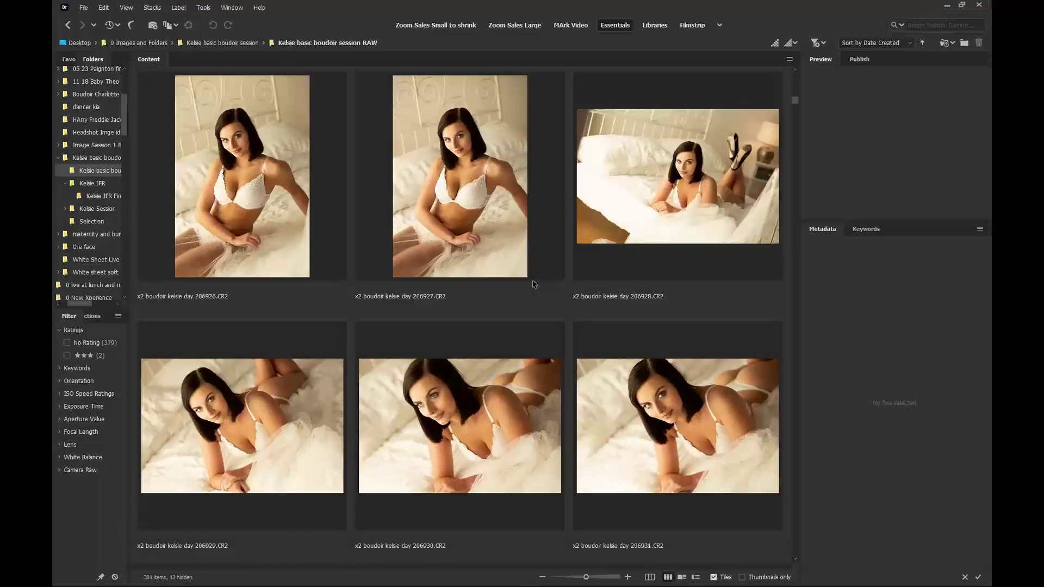
pyautogui.scroll(-3, 533, 285)
pyautogui.scroll(-5, 533, 285)
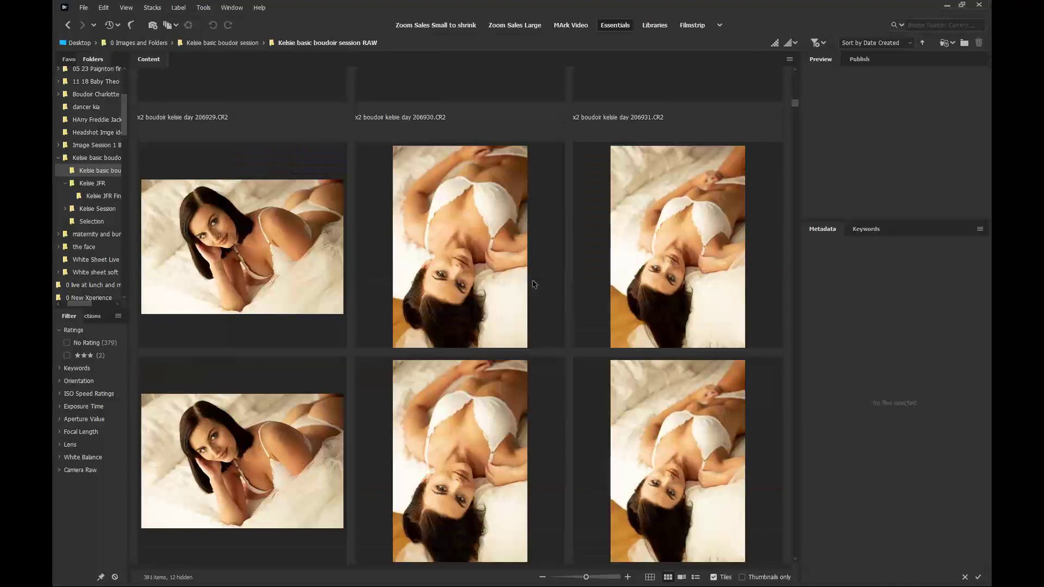
pyautogui.scroll(-3, 533, 286)
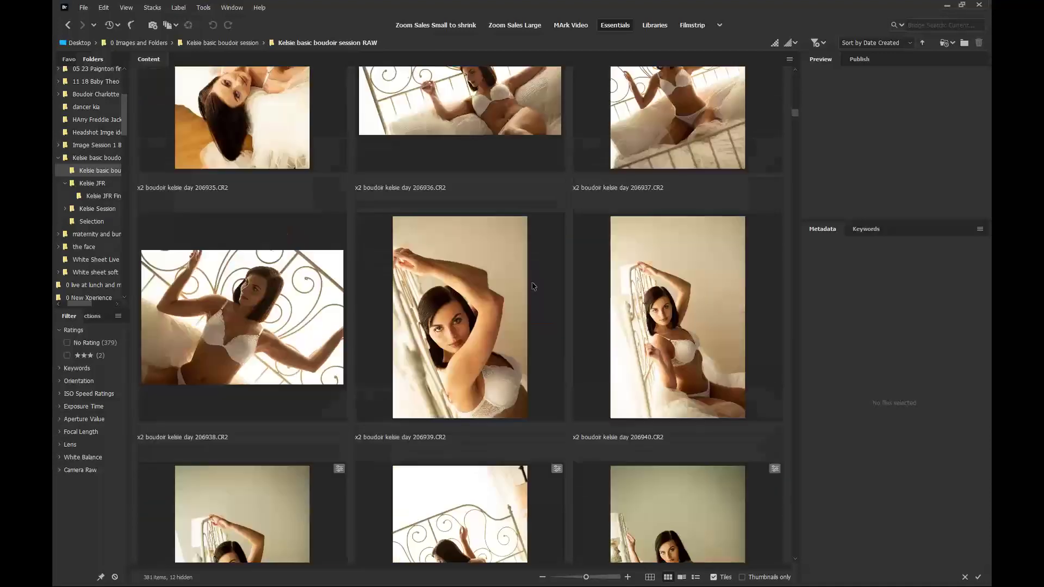
pyautogui.scroll(-3, 533, 286)
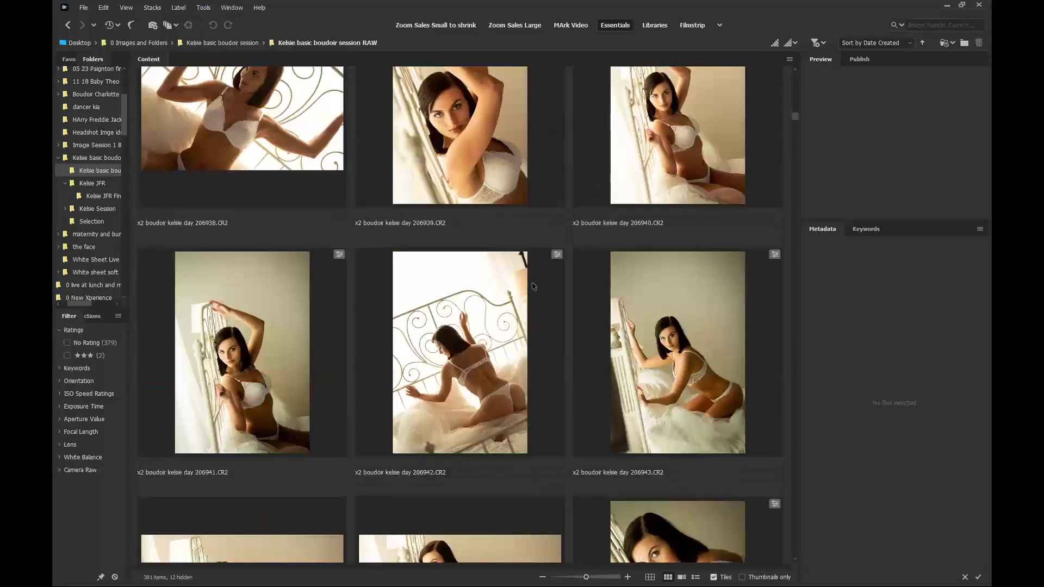
pyautogui.scroll(-3, 533, 286)
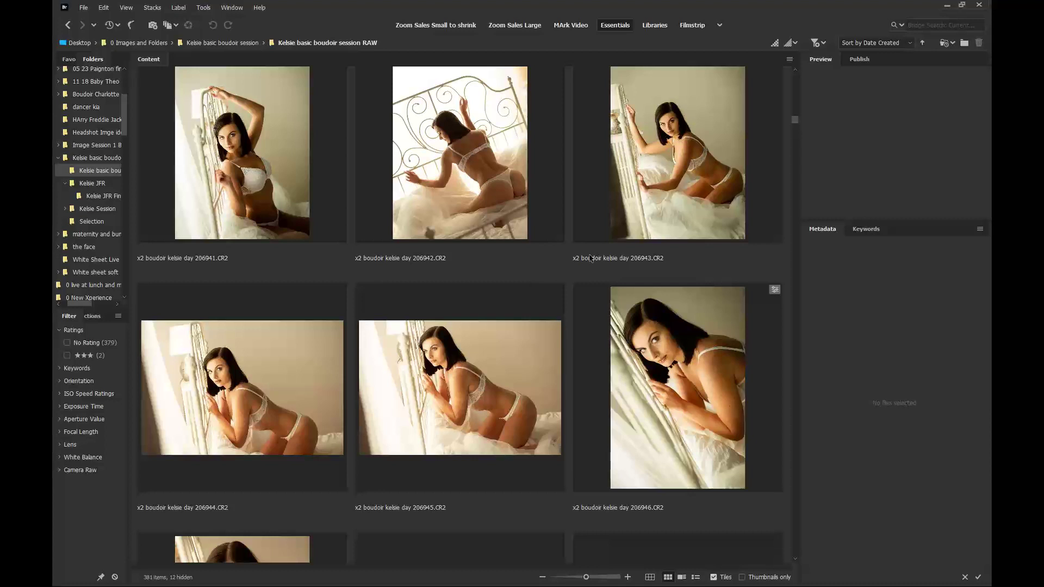
pyautogui.scroll(-3, 622, 300)
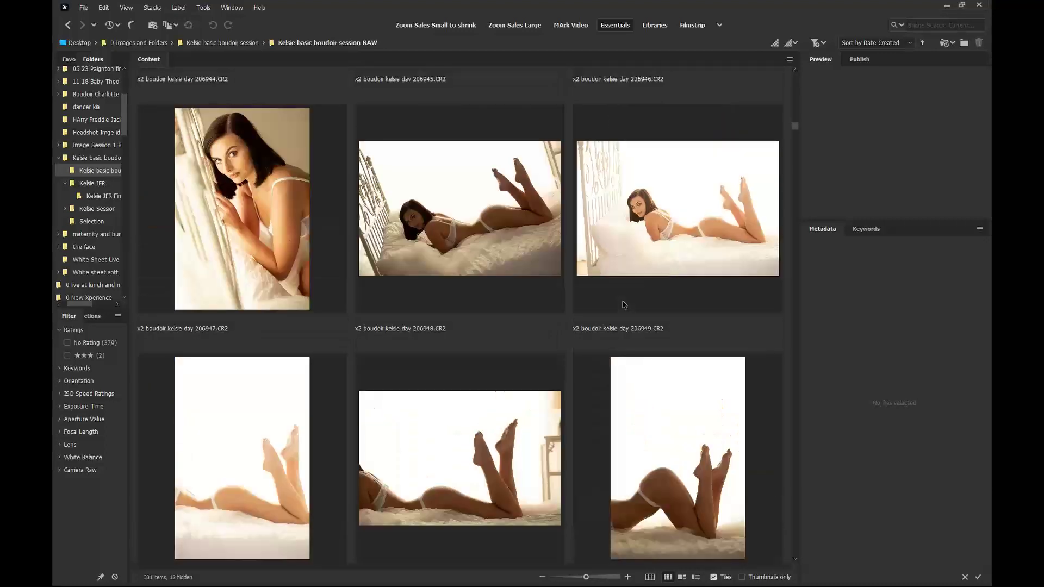
pyautogui.scroll(-3, 624, 305)
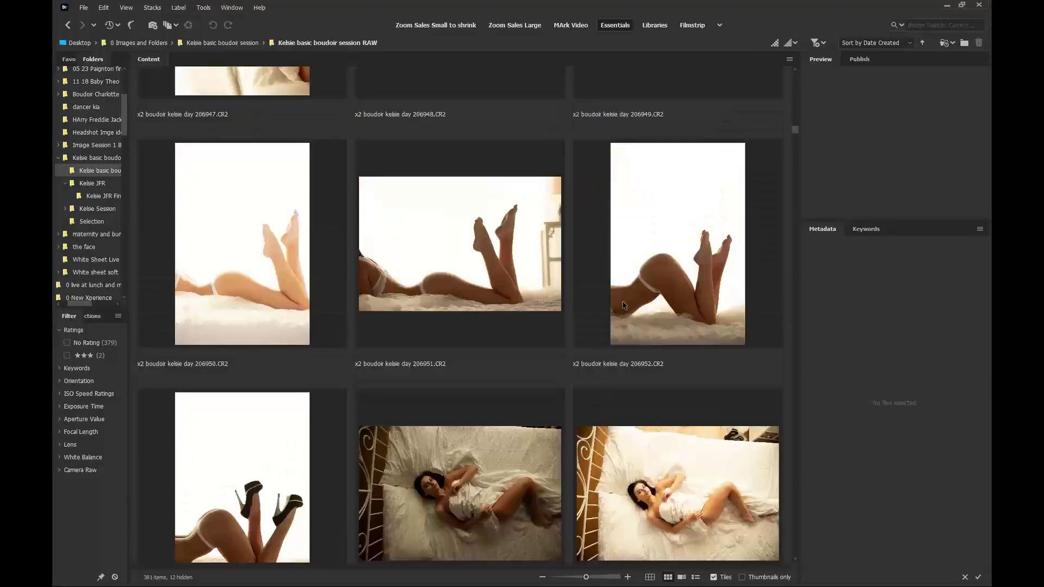
pyautogui.scroll(-3, 624, 305)
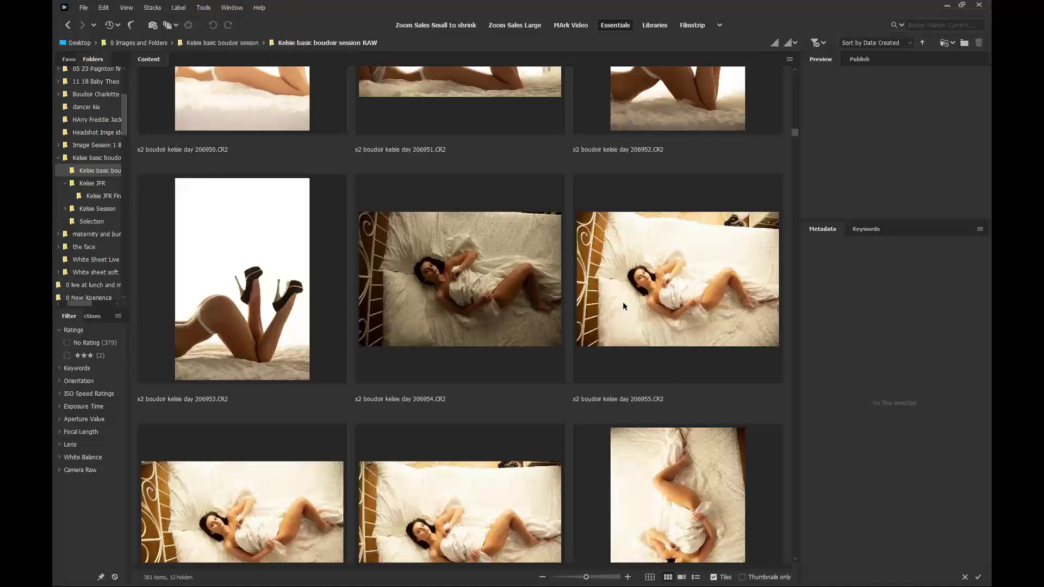
pyautogui.scroll(-5, 623, 305)
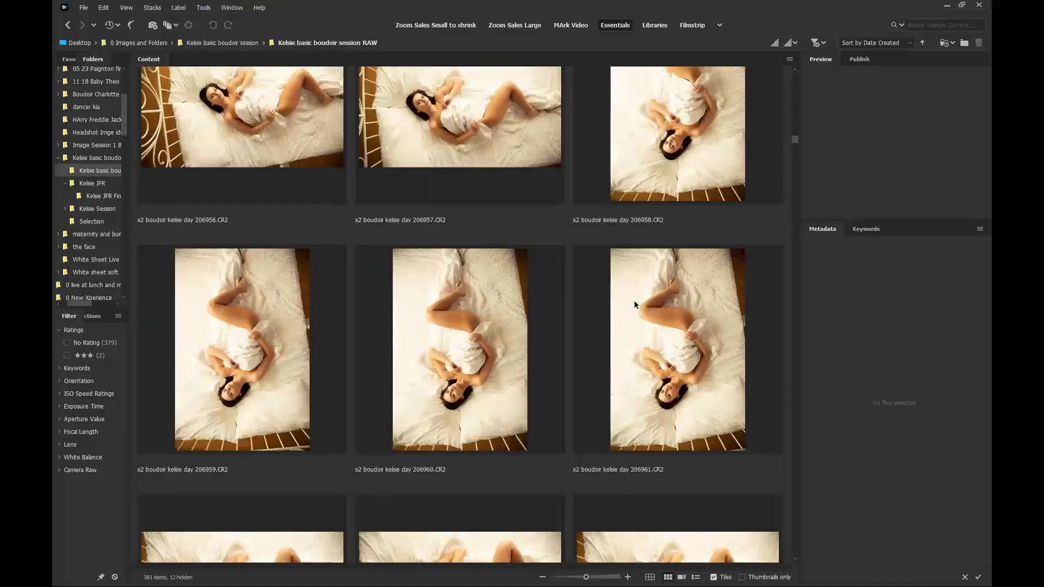
pyautogui.scroll(-20, 634, 304)
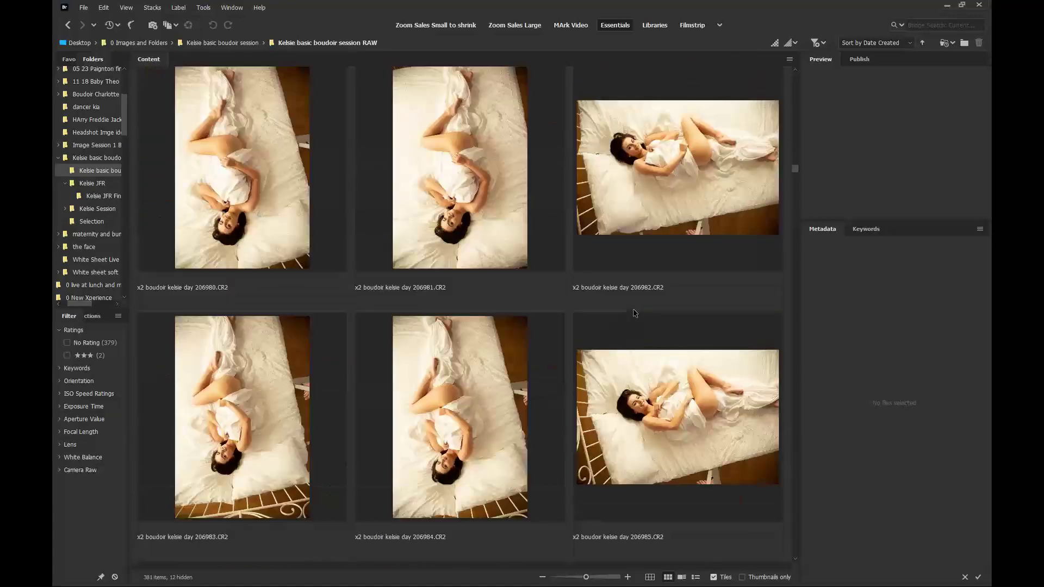
pyautogui.scroll(-12, 634, 313)
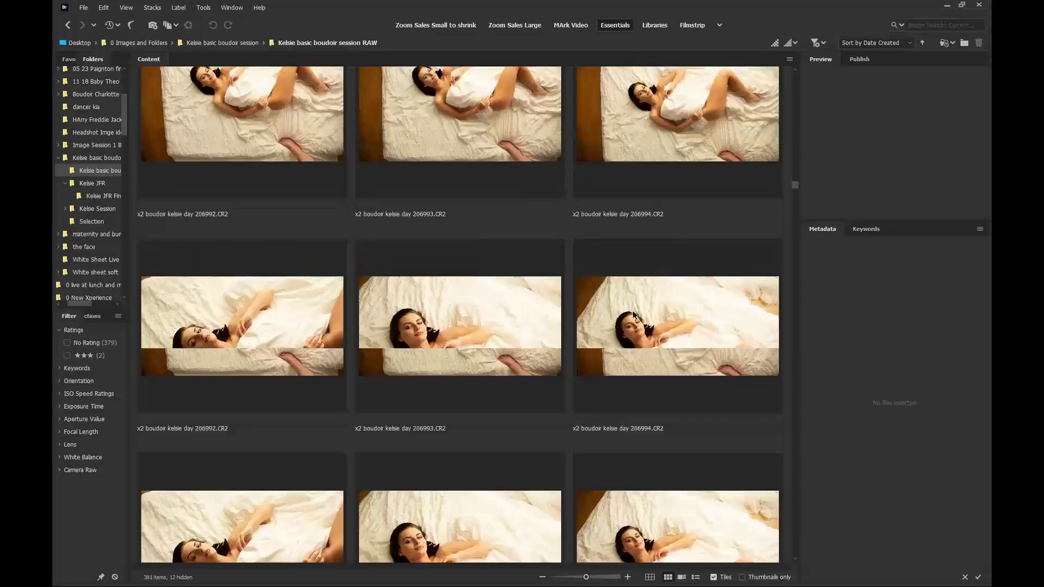
pyautogui.scroll(-12, 634, 315)
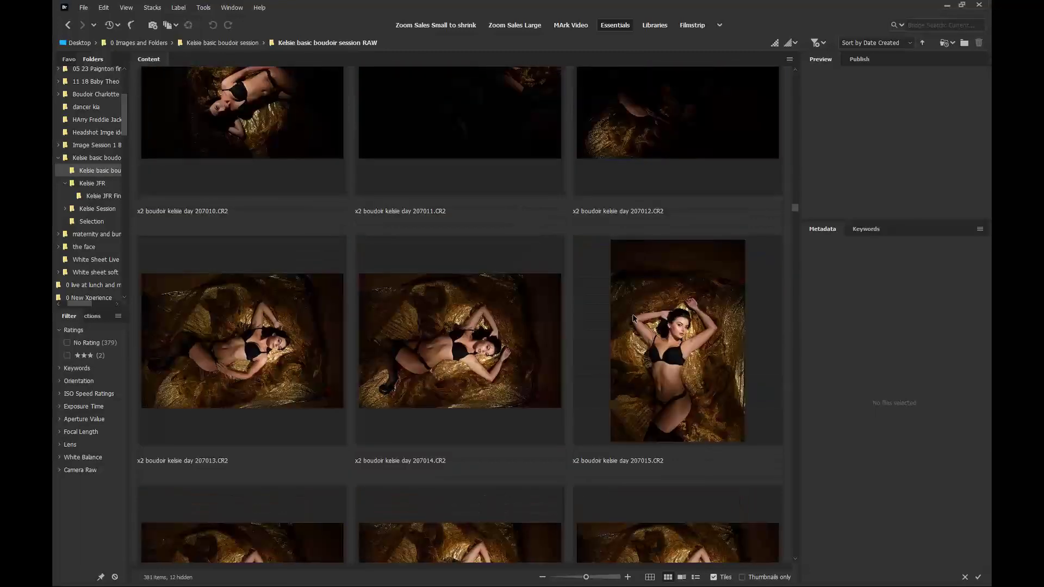
pyautogui.scroll(-5, 633, 318)
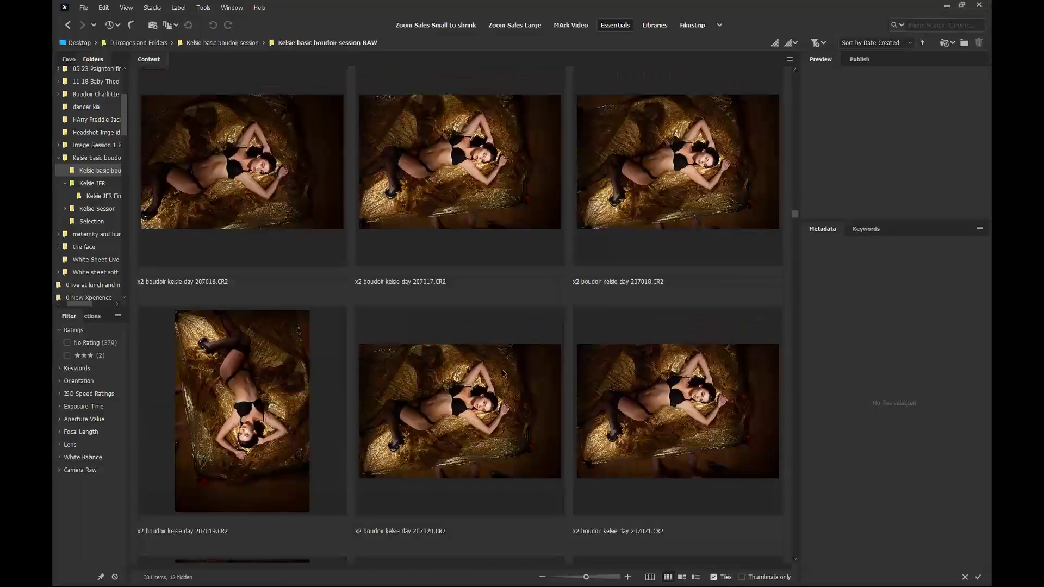
pyautogui.scroll(-10, 476, 434)
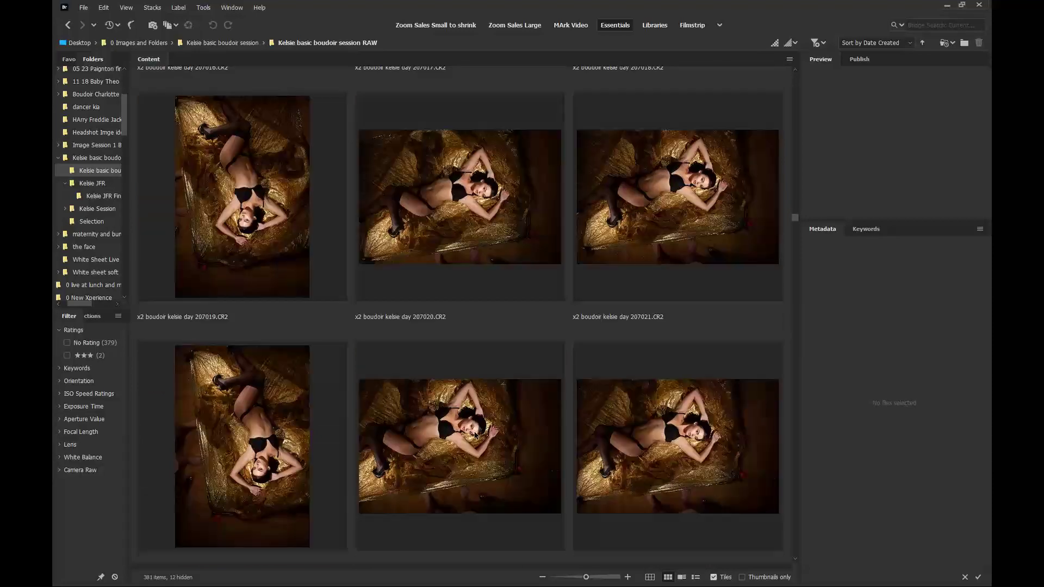
pyautogui.scroll(-5, 478, 434)
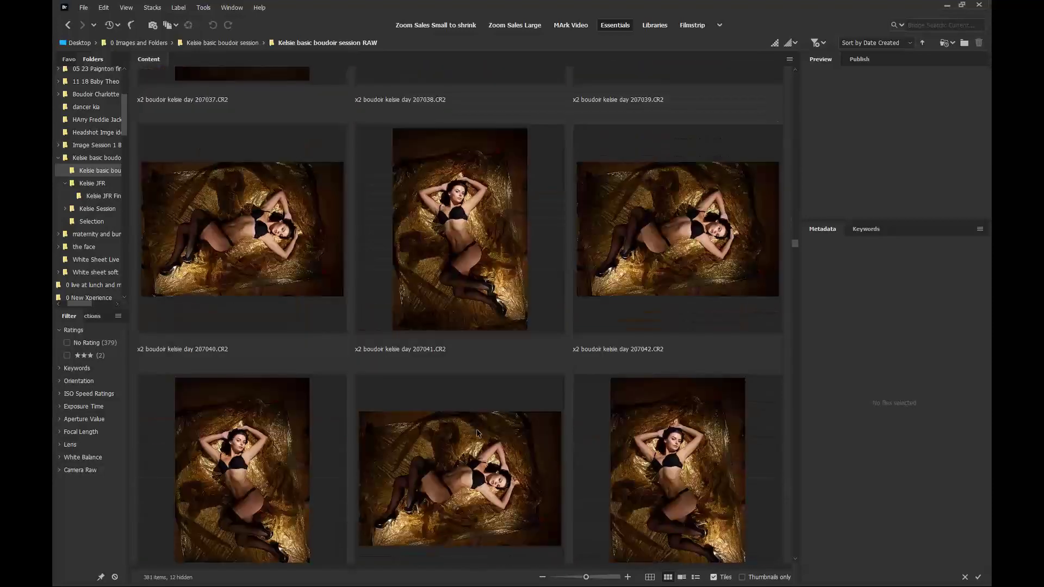
pyautogui.scroll(-20, 478, 433)
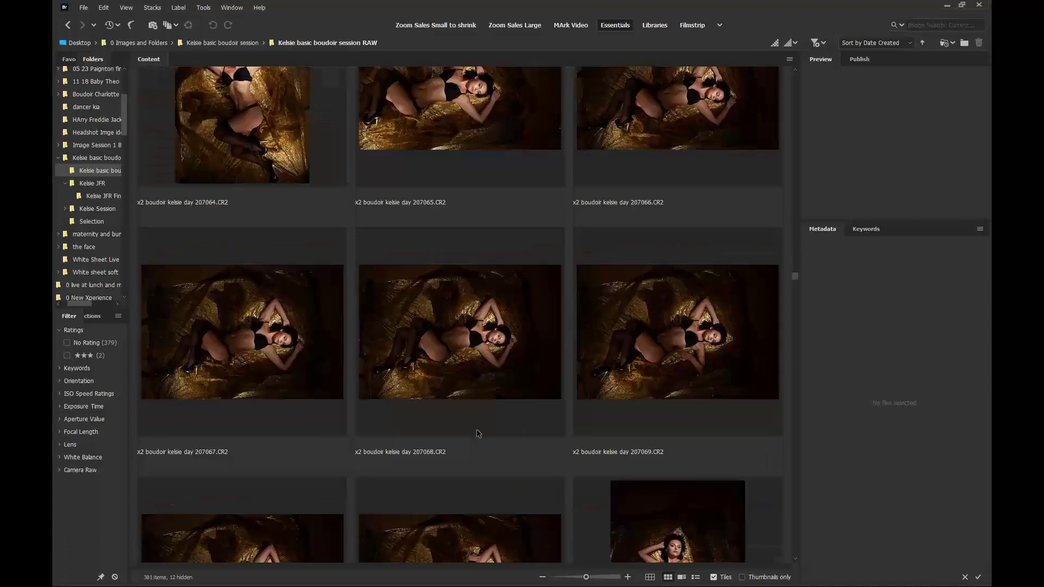
pyautogui.scroll(-20, 478, 434)
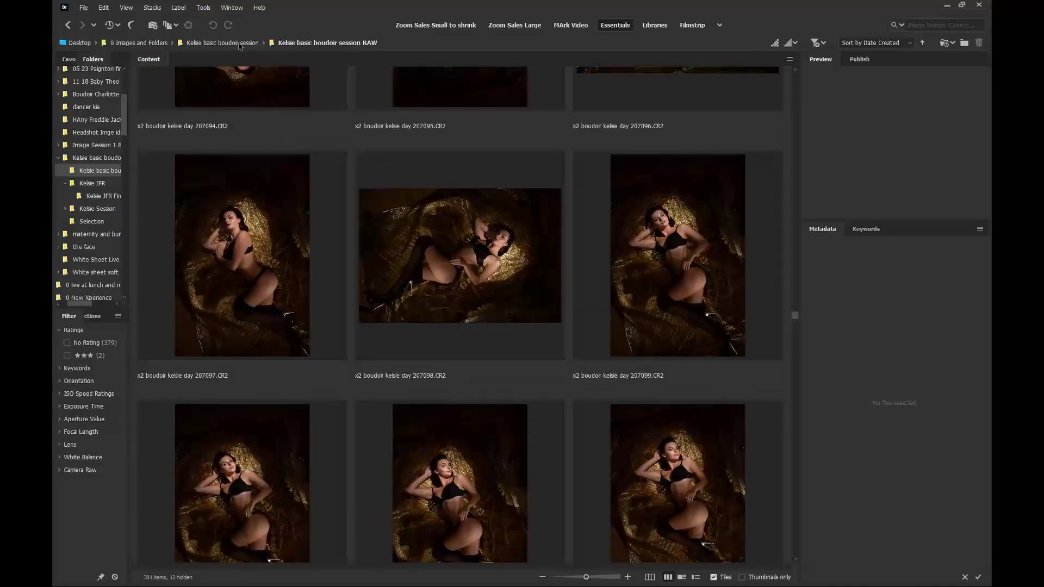
pyautogui.click(239, 43)
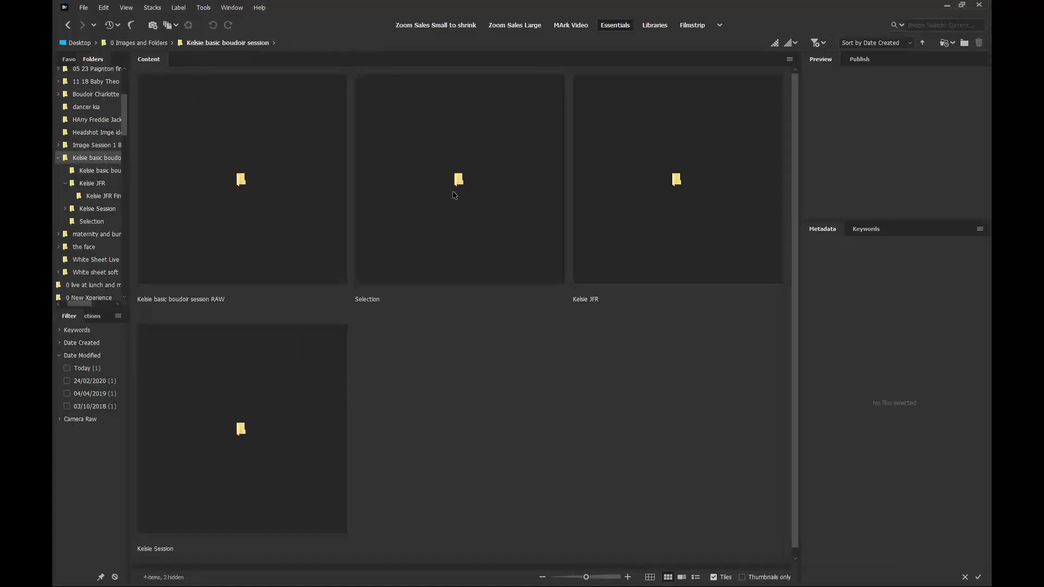
# Step: Open the Selection folder, review its 17 star-rated CR2 photos, and select 001_KELTEST.CR2
pyautogui.click(455, 195)
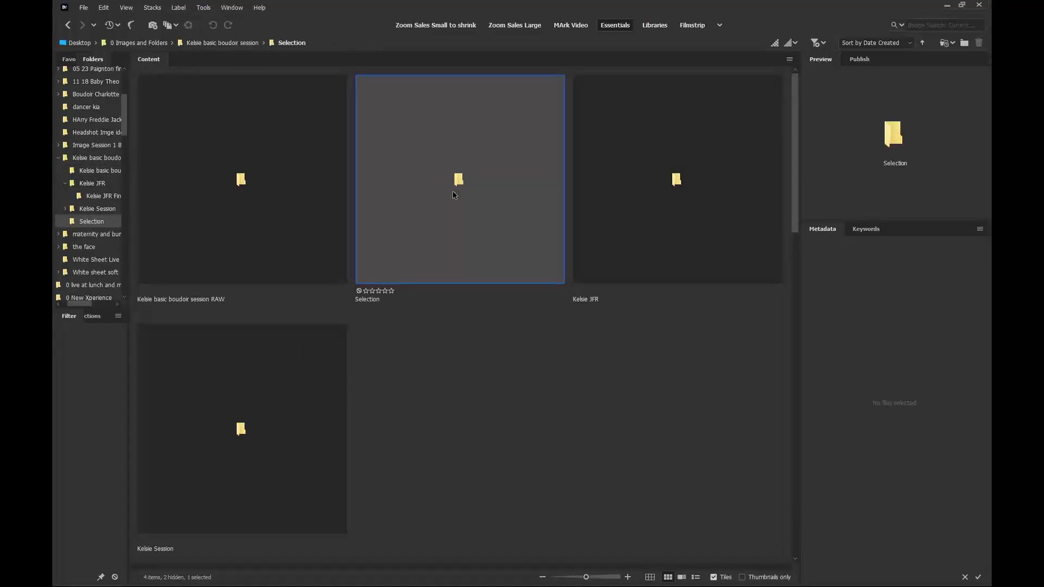
pyautogui.doubleClick(459, 191)
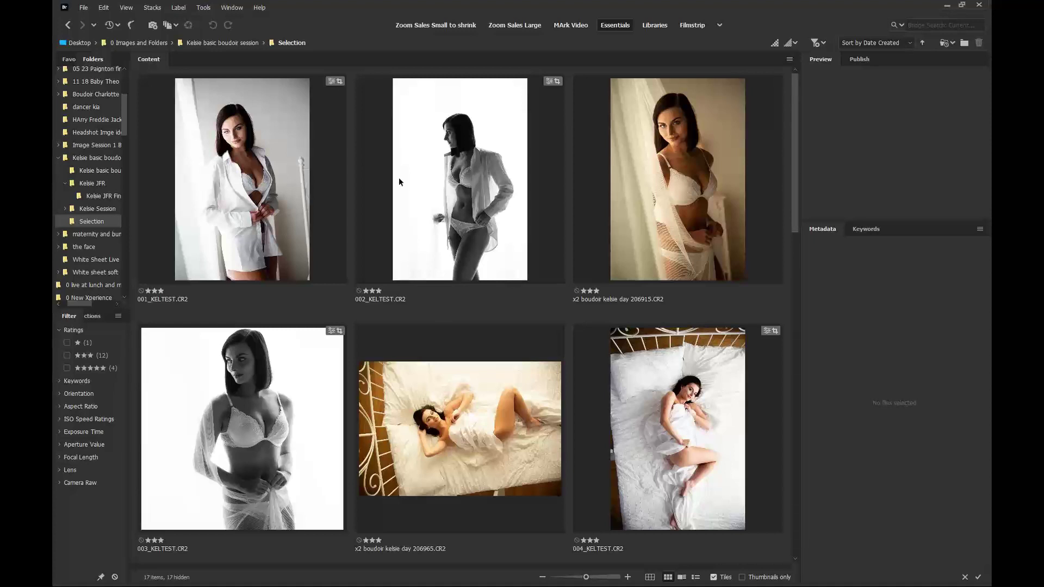
pyautogui.scroll(-5, 543, 368)
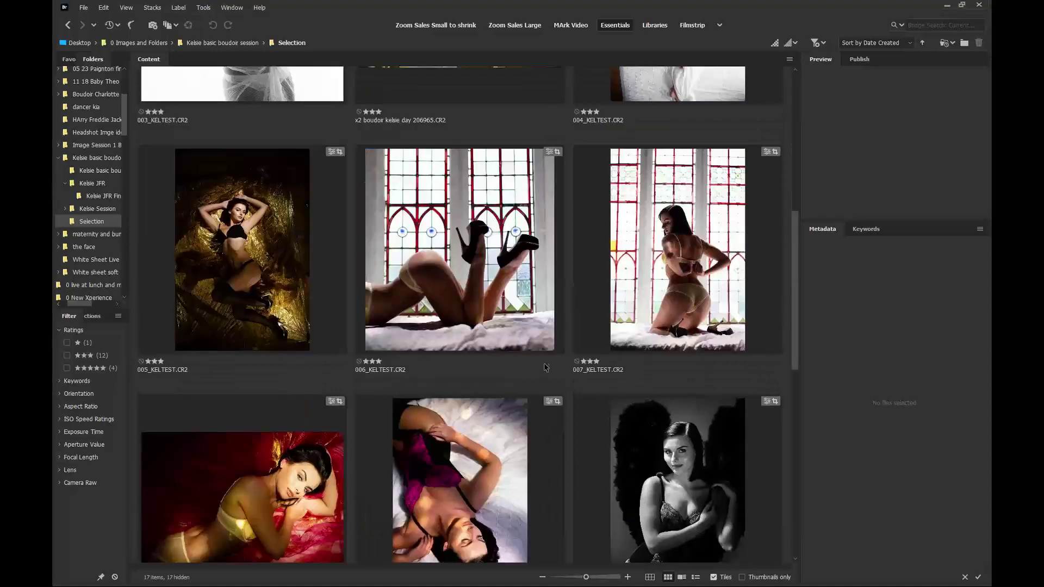
pyautogui.scroll(-3, 548, 364)
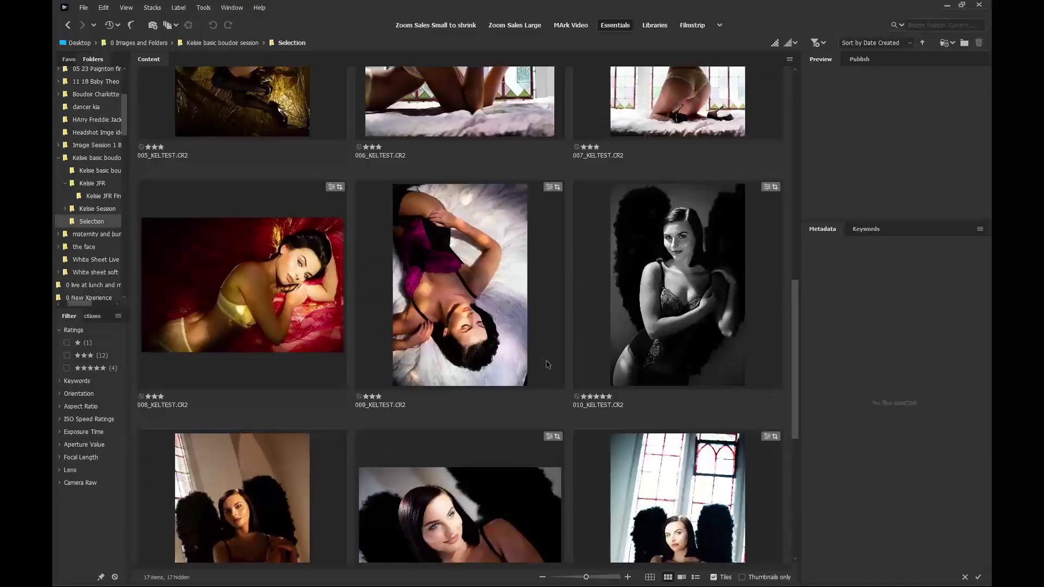
pyautogui.scroll(-4, 548, 365)
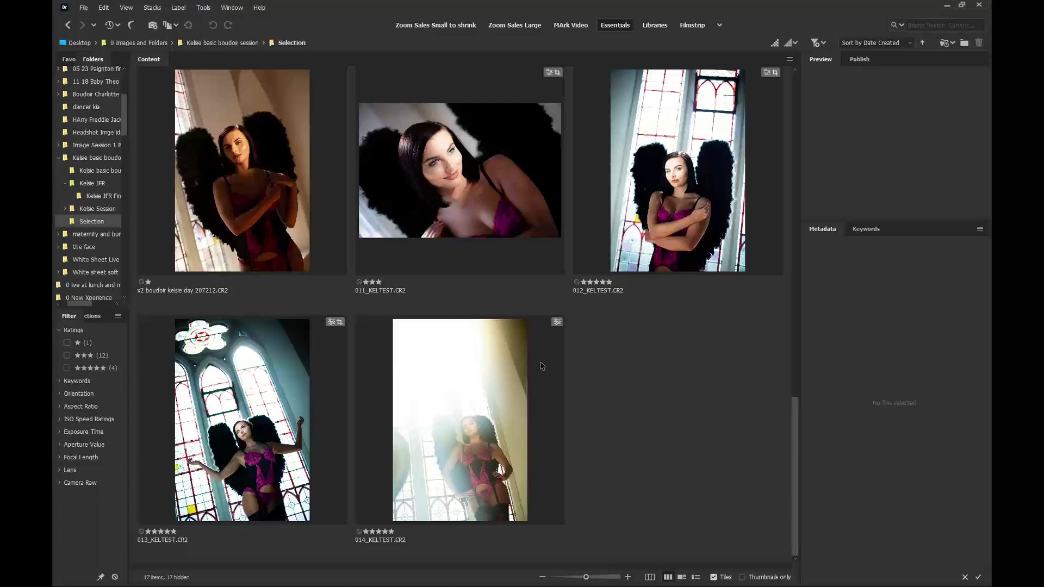
pyautogui.scroll(3, 538, 367)
pyautogui.scroll(6, 537, 368)
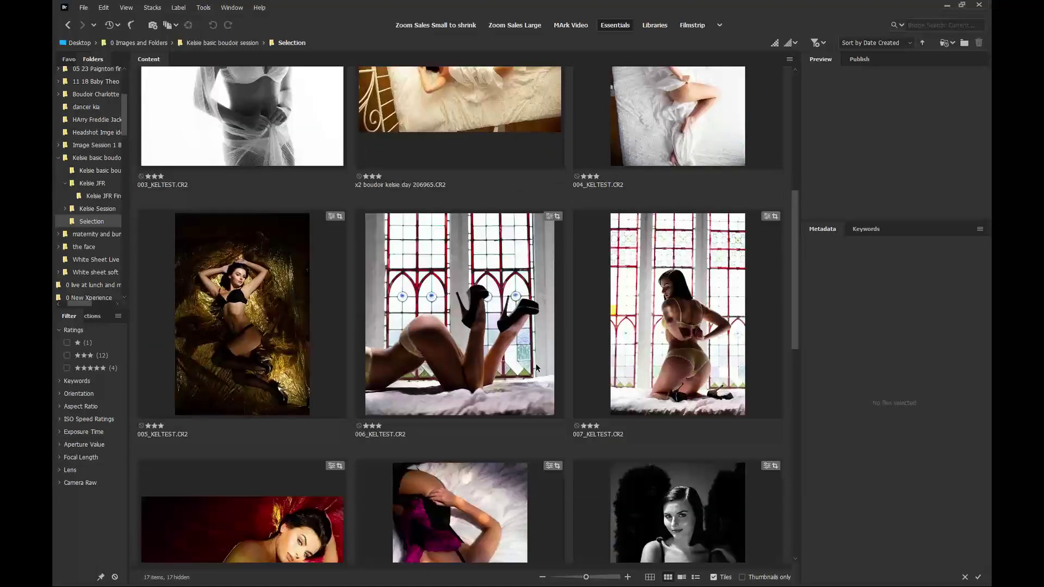
pyautogui.scroll(5, 537, 363)
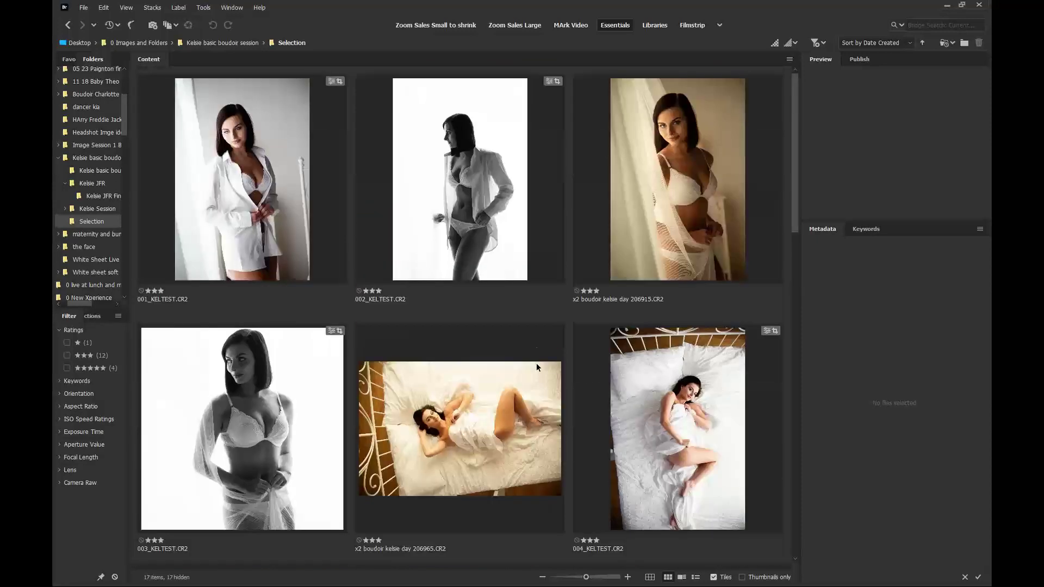
pyautogui.click(219, 206)
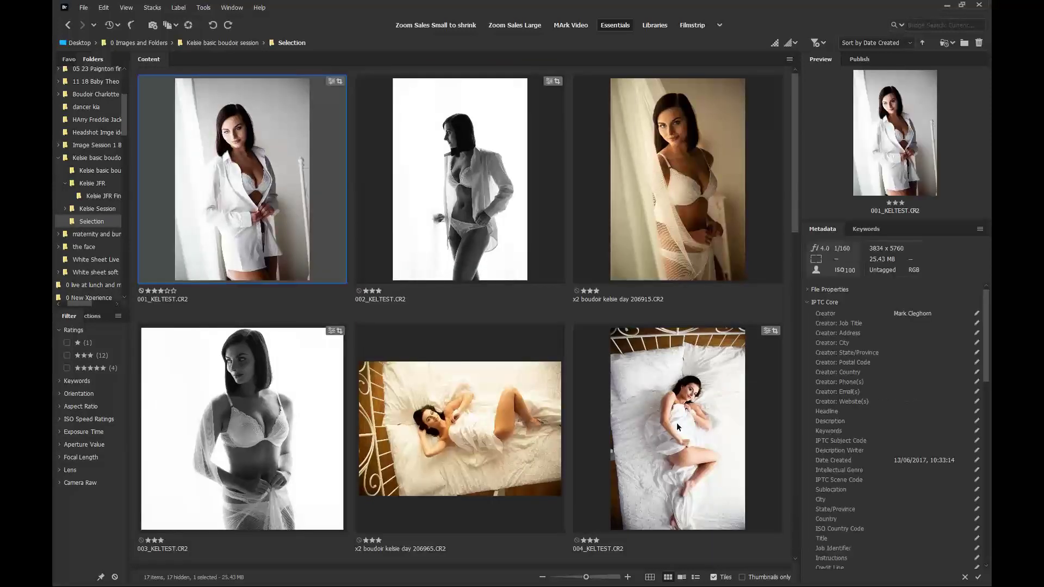
# Step: Open the first six photos in Camera Raw, select the first four, and show the presets list
pyautogui.keyDown('shift'); pyautogui.click(676, 422); pyautogui.keyUp('shift')
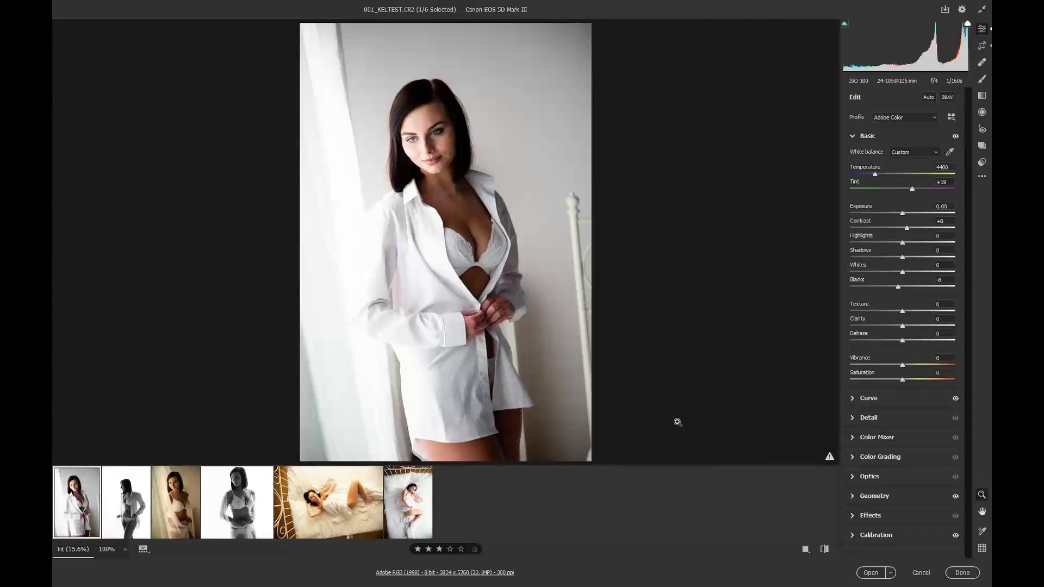
pyautogui.keyDown('shift'); pyautogui.click(235, 514); pyautogui.keyUp('shift')
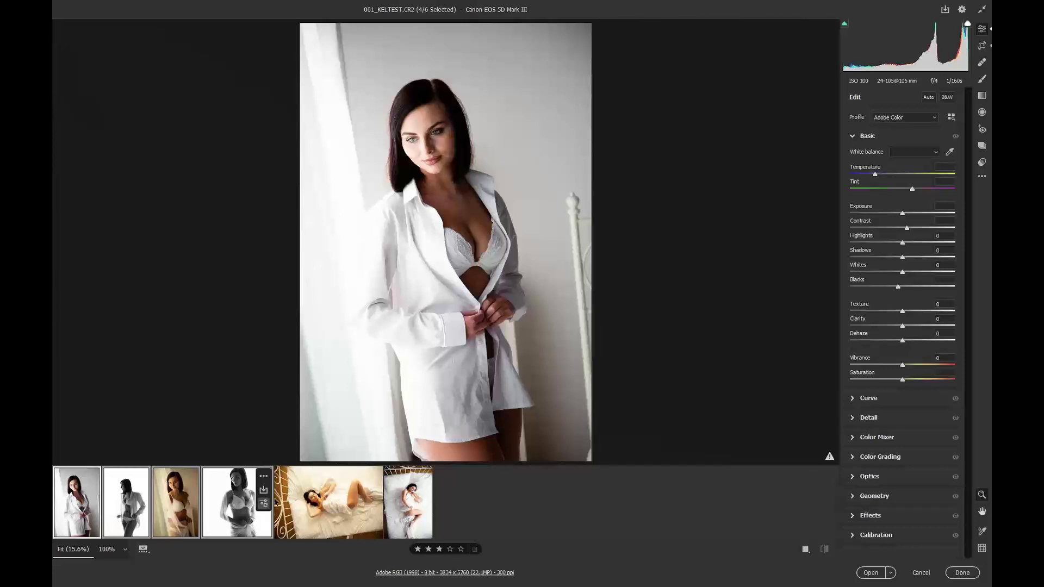
pyautogui.click(982, 163)
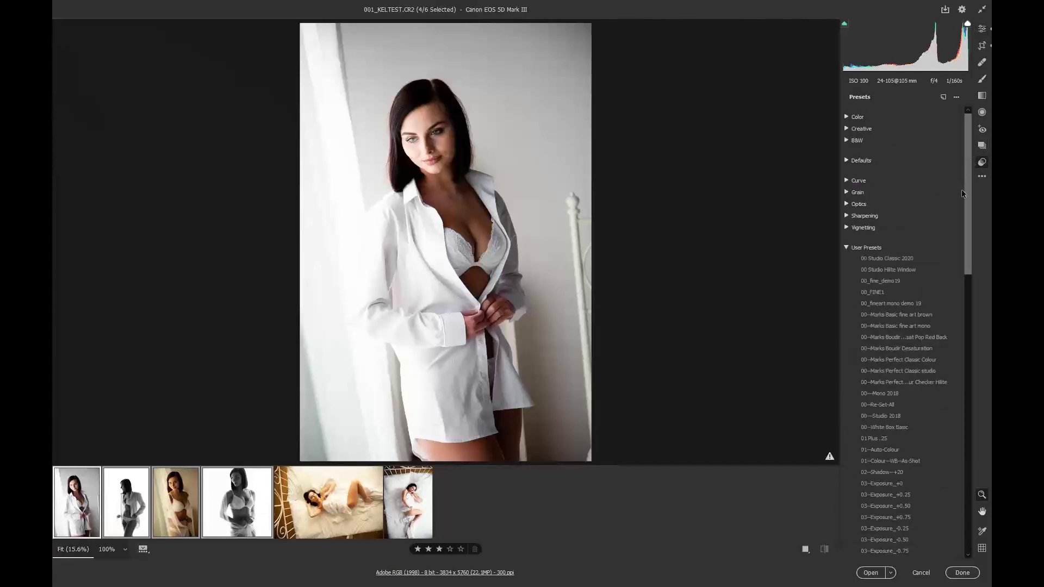
# Step: Apply the Perfect Classic Colour user preset to the four selected photos, then return to Basic
pyautogui.click(919, 352)
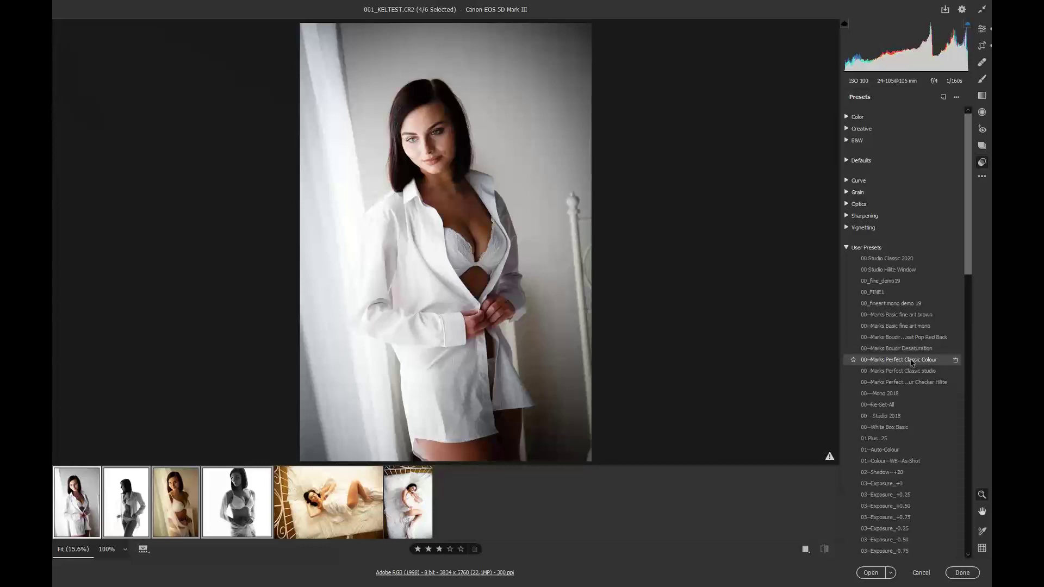
pyautogui.click(913, 360)
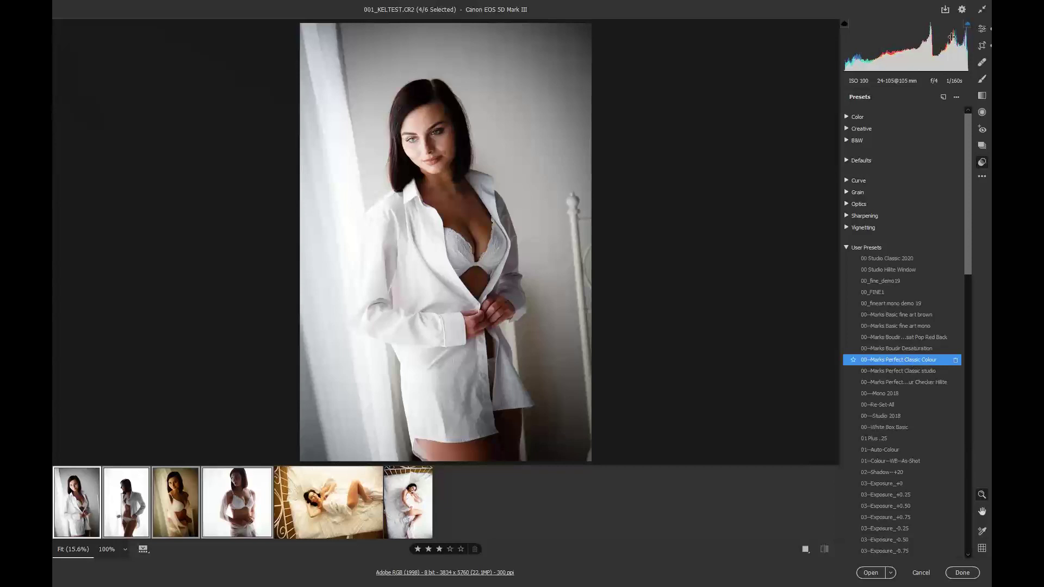
pyautogui.click(981, 30)
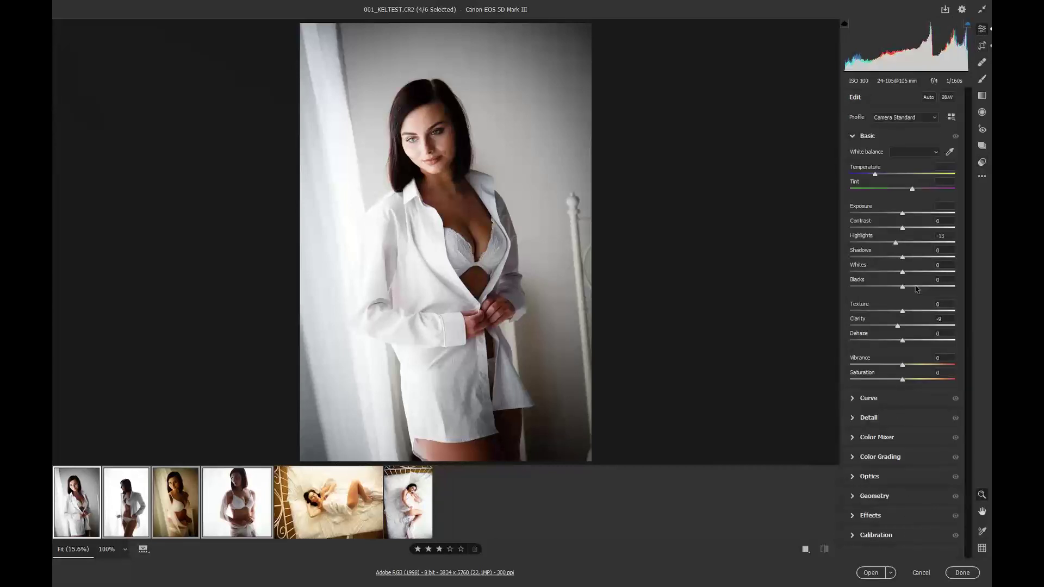
# Step: Set Texture to -16 on all four photos, give 001 Exposure +0.25, then move to 002
pyautogui.moveTo(902, 312)
pyautogui.mouseDown()
pyautogui.moveTo(884, 313)
pyautogui.moveTo(916, 313)
pyautogui.moveTo(894, 310)
pyautogui.mouseUp()
pyautogui.moveTo(85, 516)
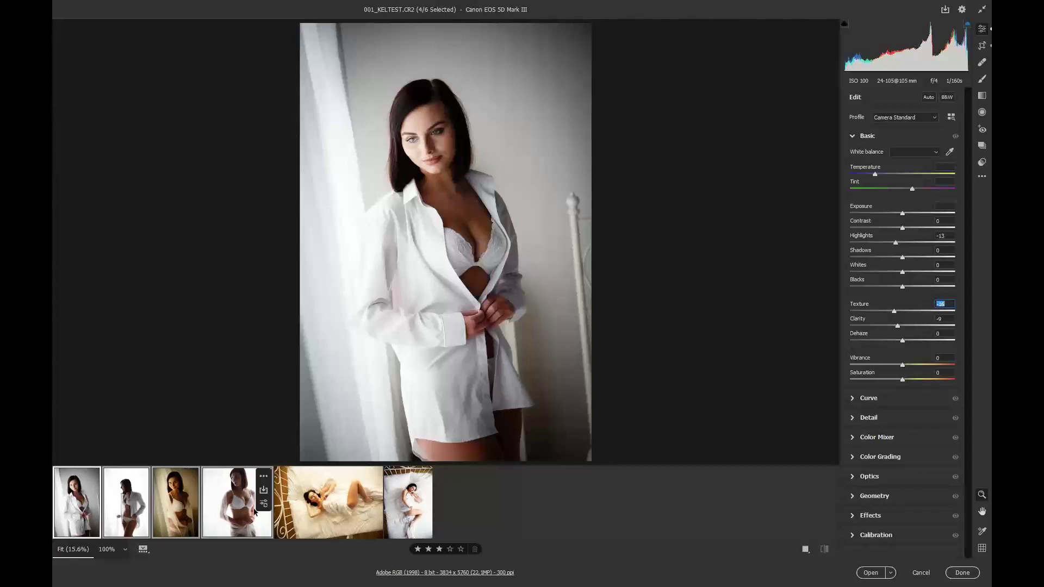
pyautogui.click(80, 523)
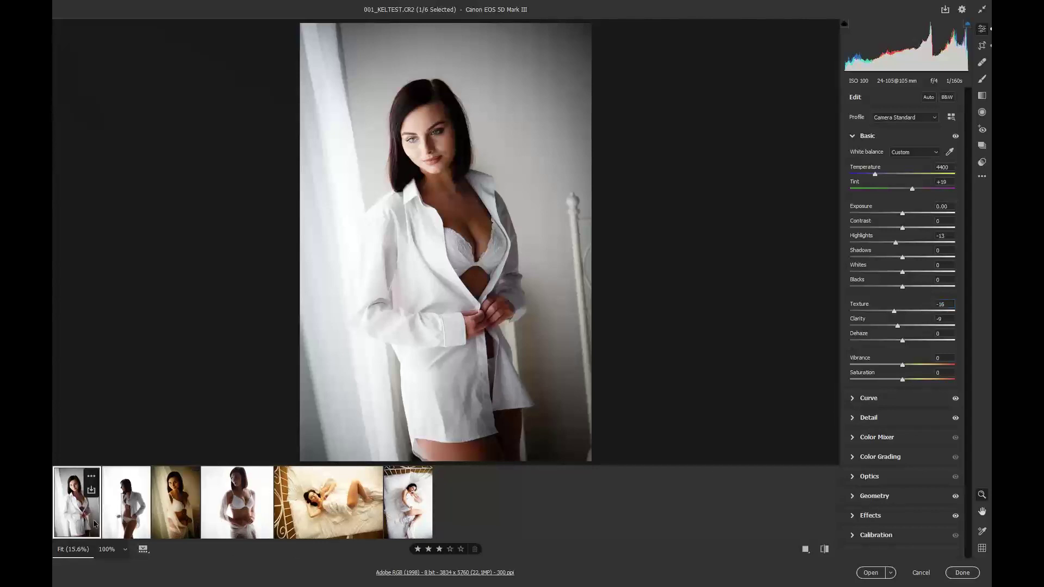
pyautogui.click(904, 215)
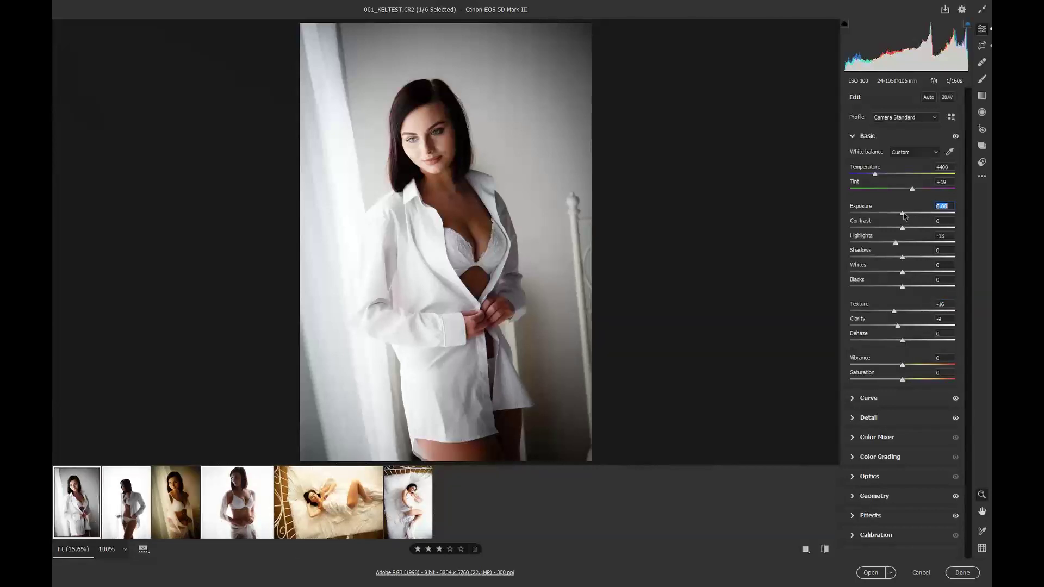
pyautogui.click(123, 521)
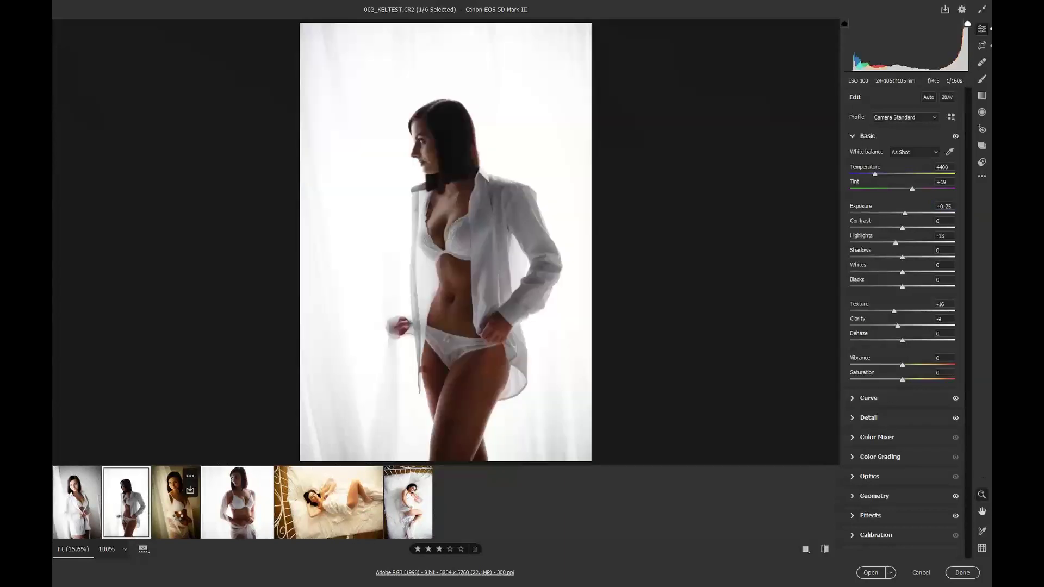
# Step: Set the third photo's white balance from the white bra and raise its Exposure to +1.25
pyautogui.click(175, 506)
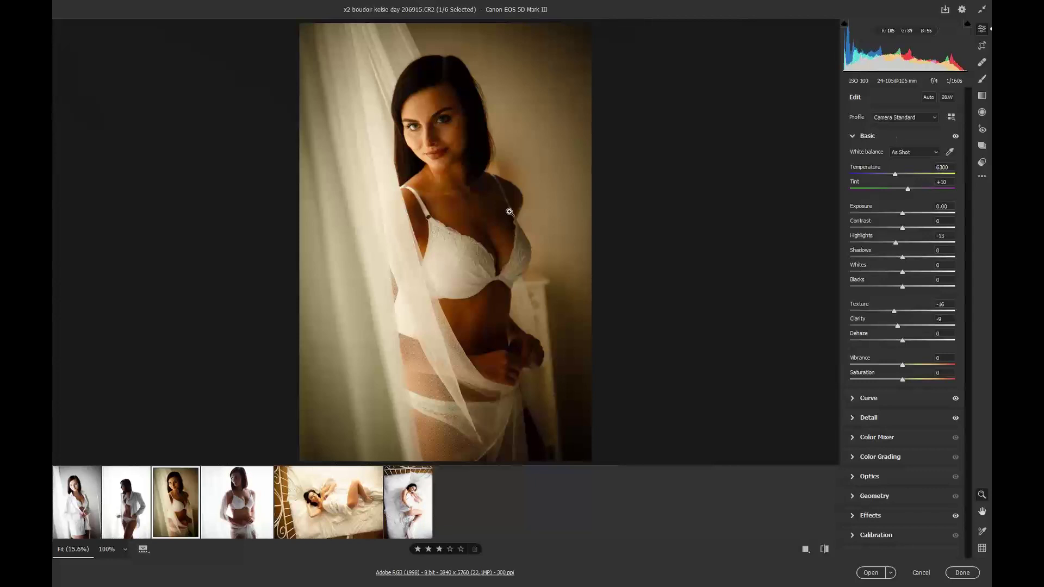
pyautogui.click(950, 152)
pyautogui.click(457, 257)
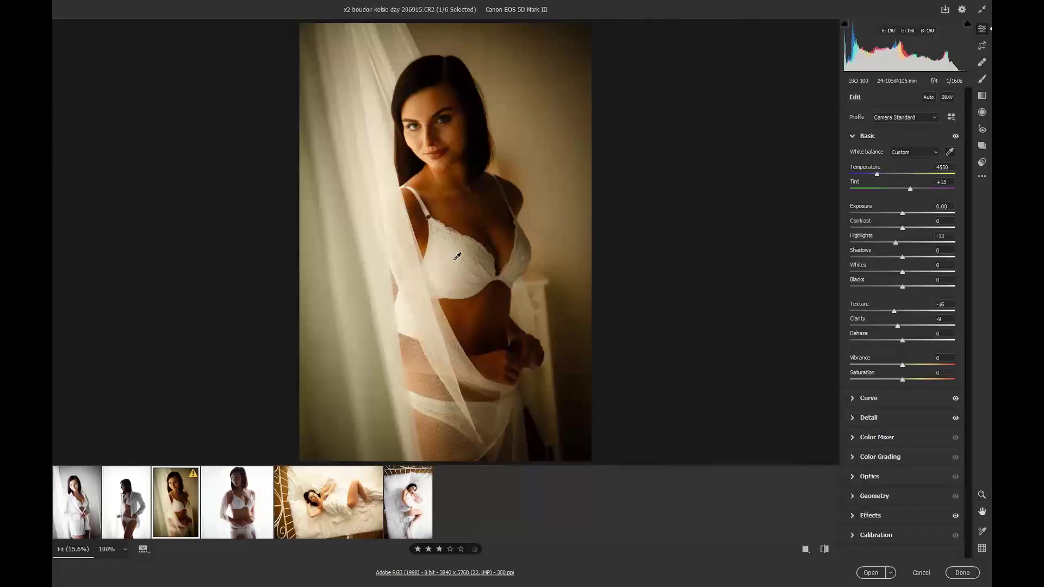
pyautogui.click(915, 213)
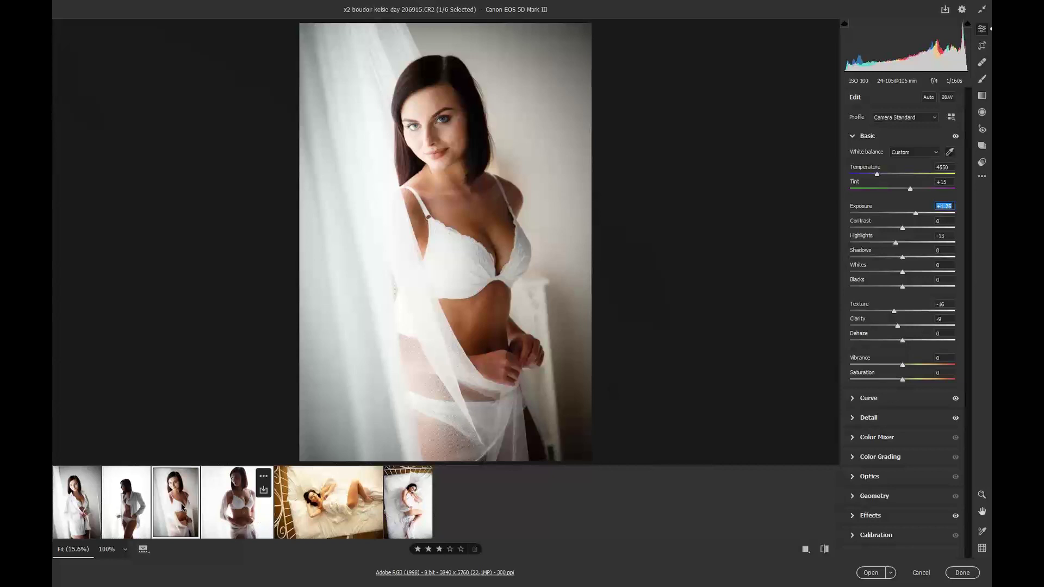
# Step: Synchronize the third photo's settings to the fourth photo
pyautogui.keyDown('ctrl'); pyautogui.click(242, 514); pyautogui.keyUp('ctrl')
pyautogui.press('alt')
pyautogui.hotkey('alt', 's')
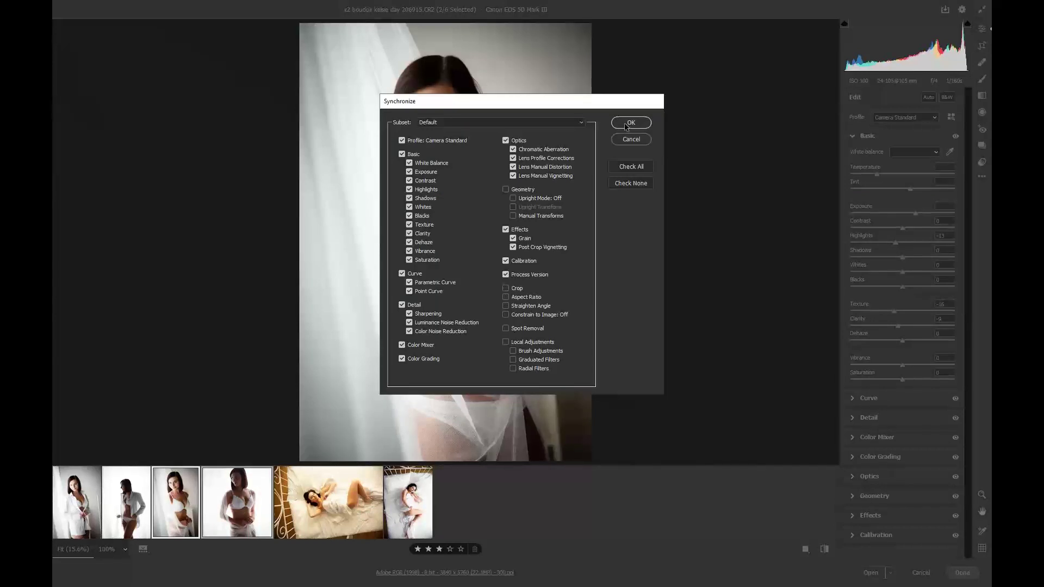
pyautogui.click(627, 126)
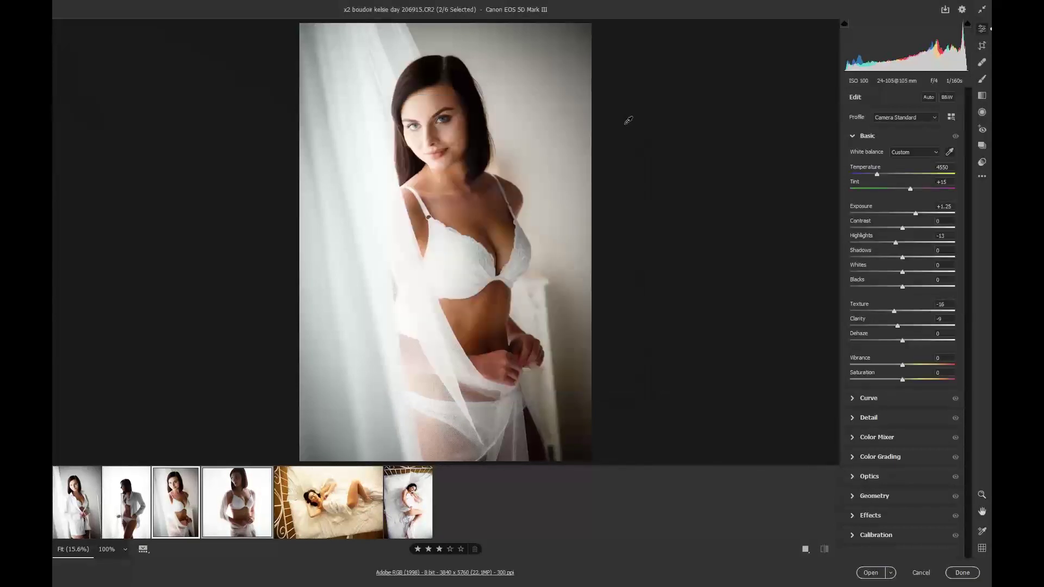